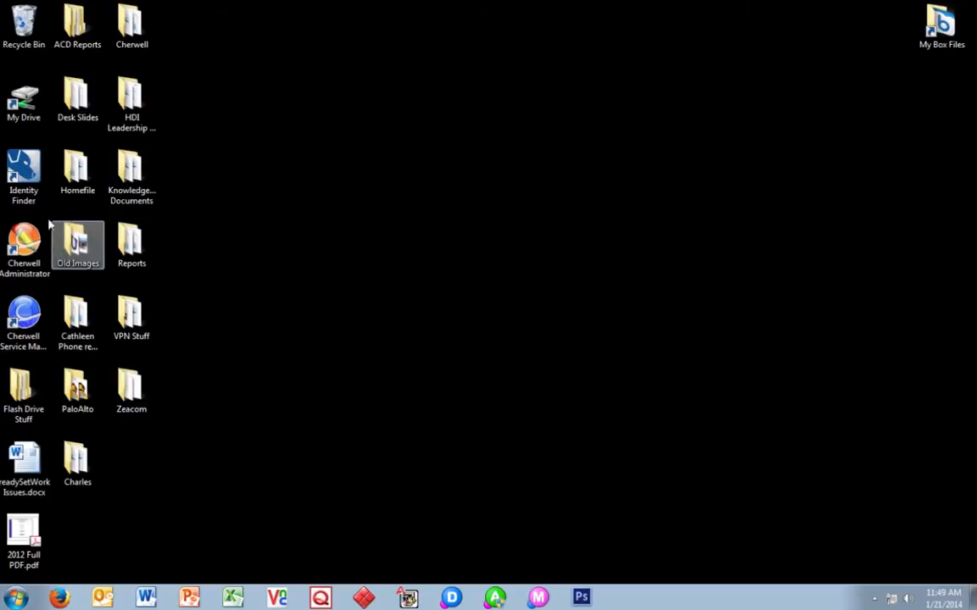
Step: Search the installed programs for "identi" and launch Identity Finder
{"action": "left_click", "coordinate": [32, 176]}
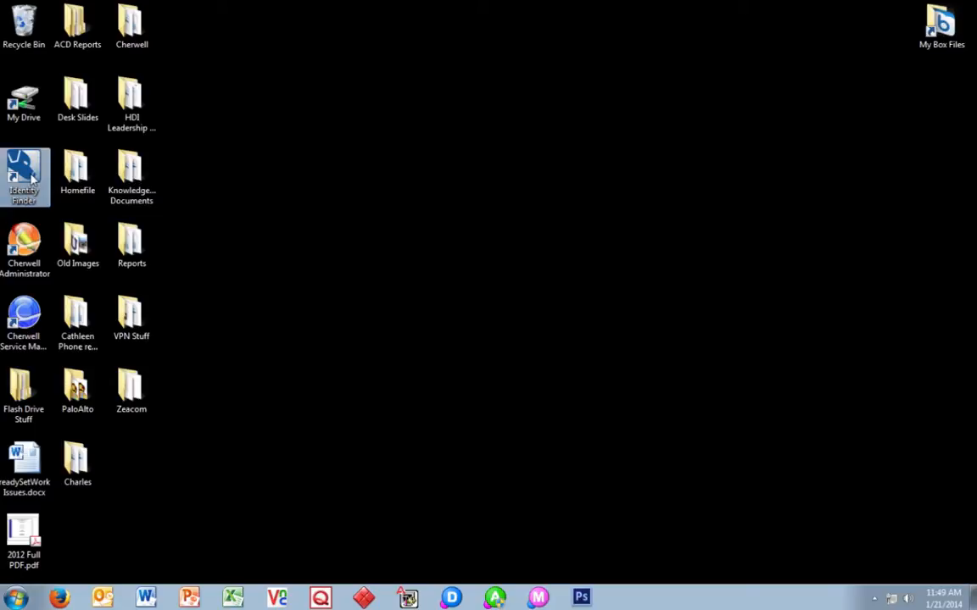
{"action": "left_click", "coordinate": [13, 599]}
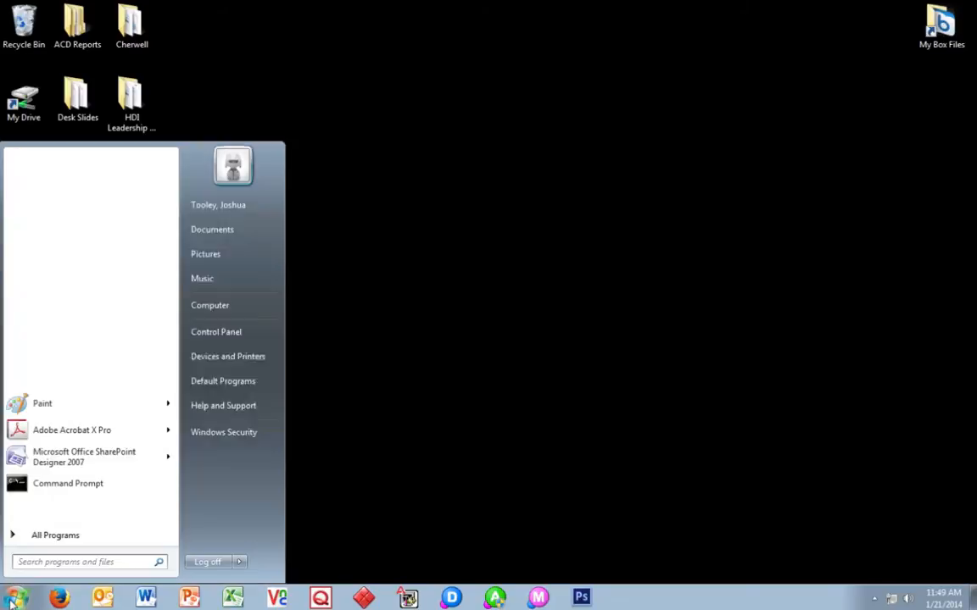
{"action": "left_click", "coordinate": [38, 562]}
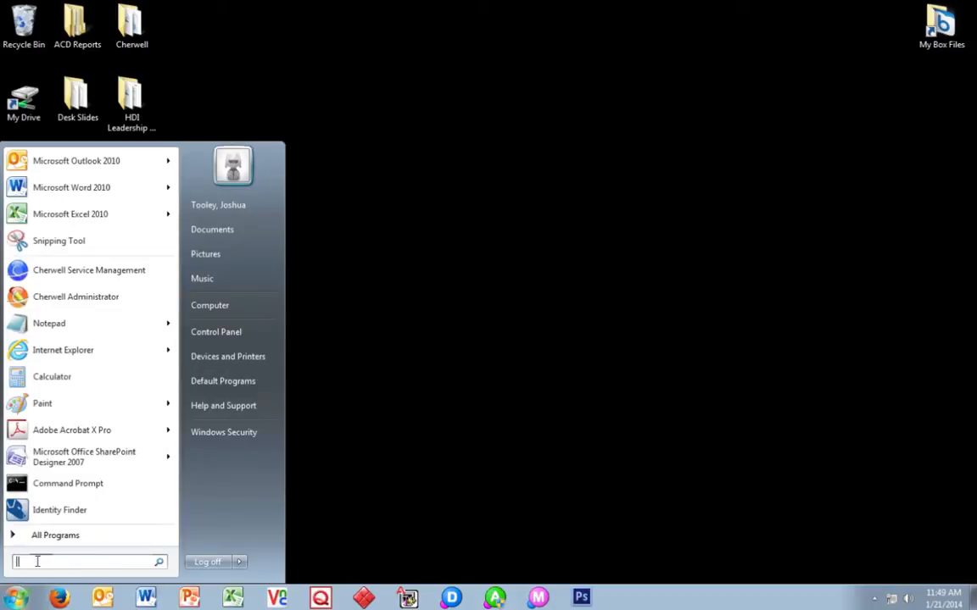
{"action": "type", "text": "identi"}
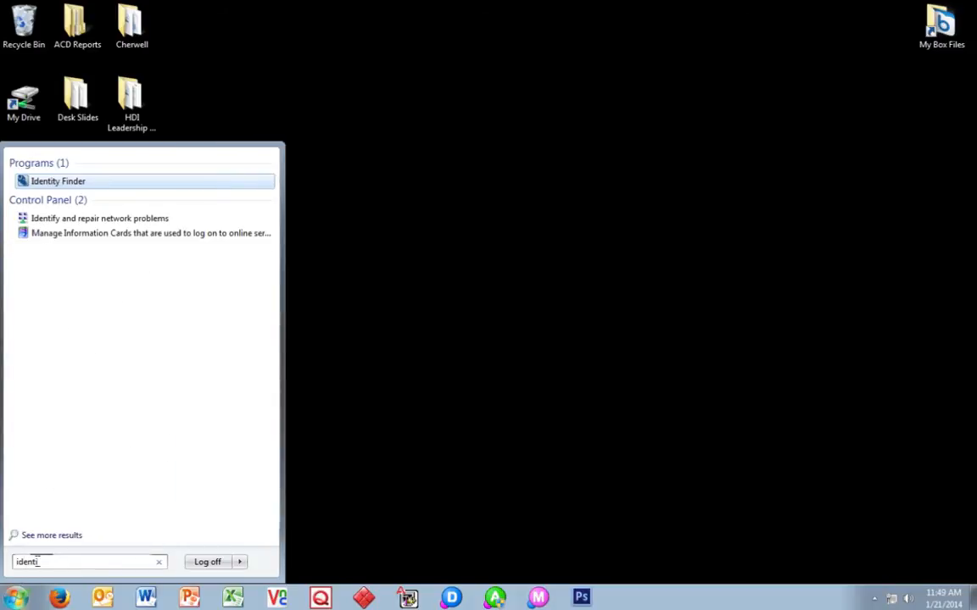
{"action": "left_click", "coordinate": [37, 183]}
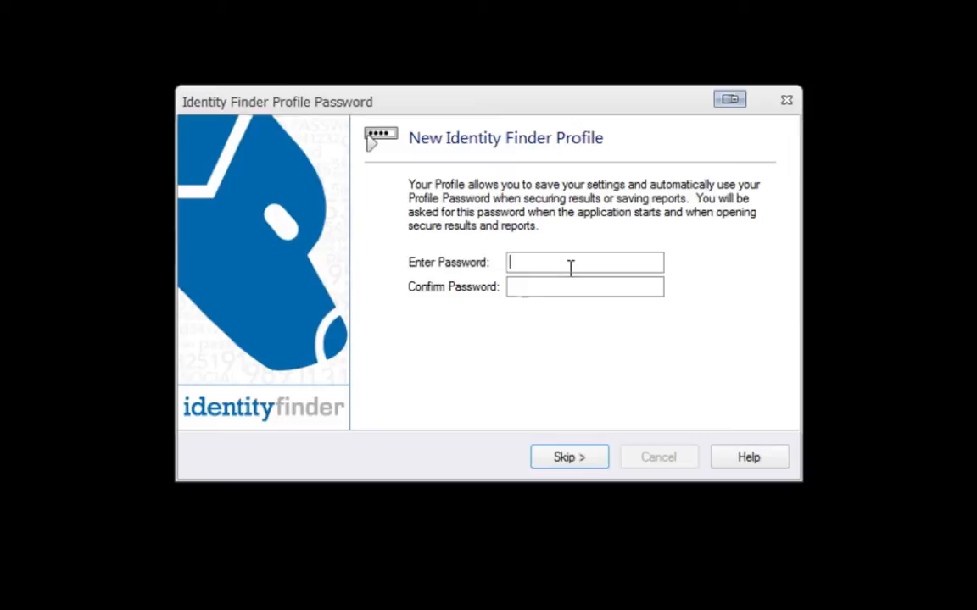
Step: Create the new Identity Finder profile by entering and confirming a profile password
{"action": "type", "text": "******"}
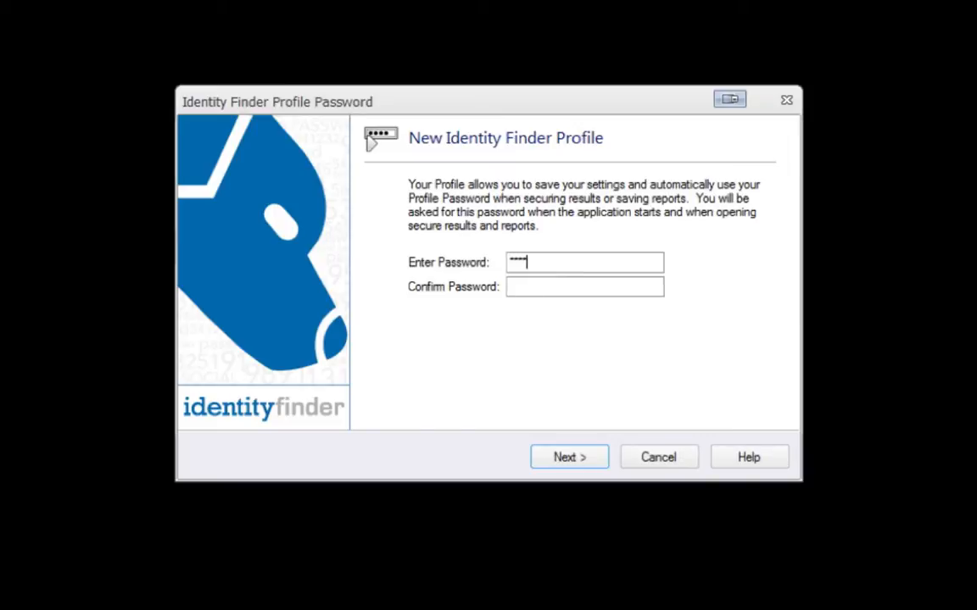
{"action": "type", "text": "***"}
{"action": "key", "text": "Tab"}
{"action": "type", "text": "********"}
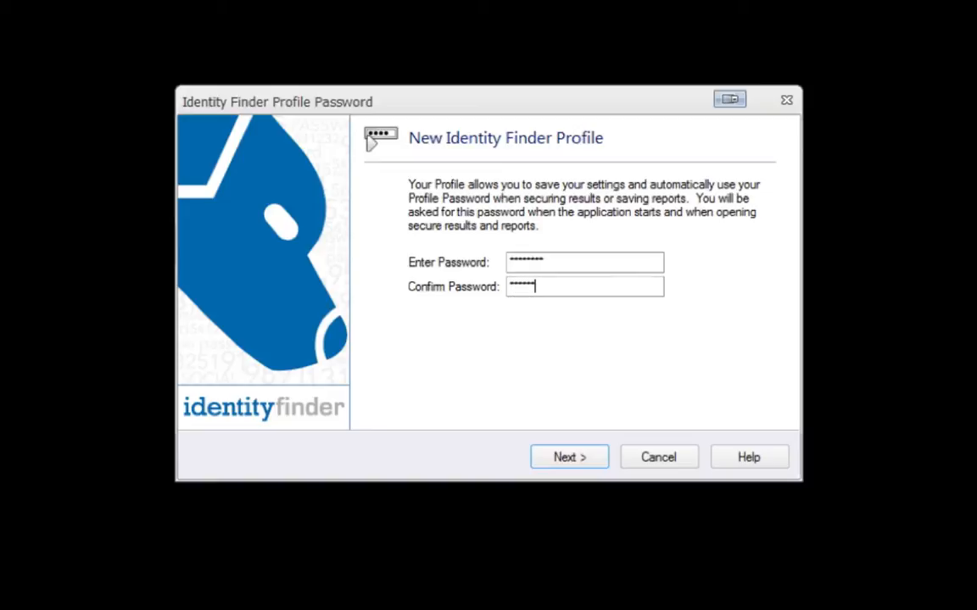
{"action": "type", "text": "*"}
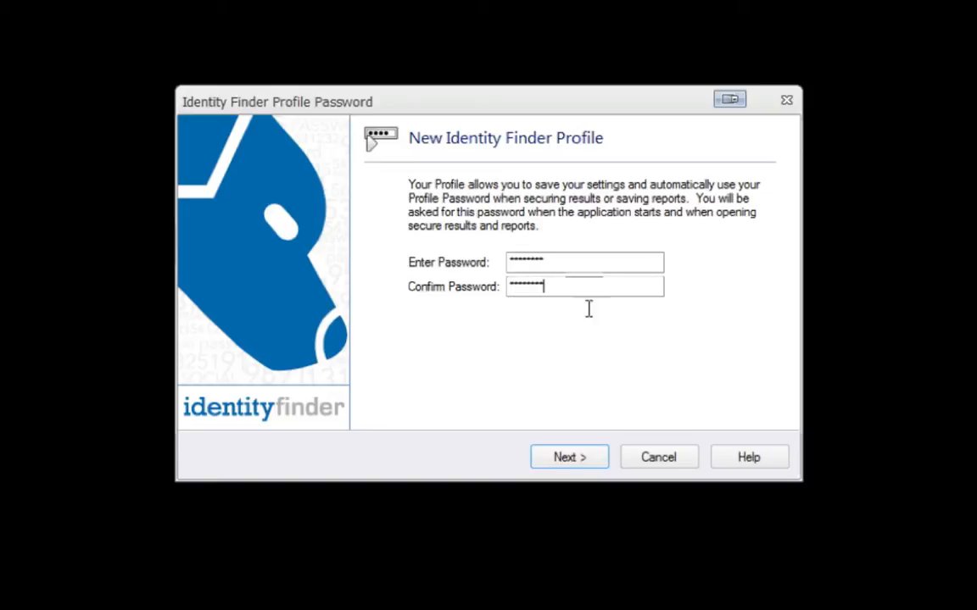
{"action": "left_click", "coordinate": [560, 460]}
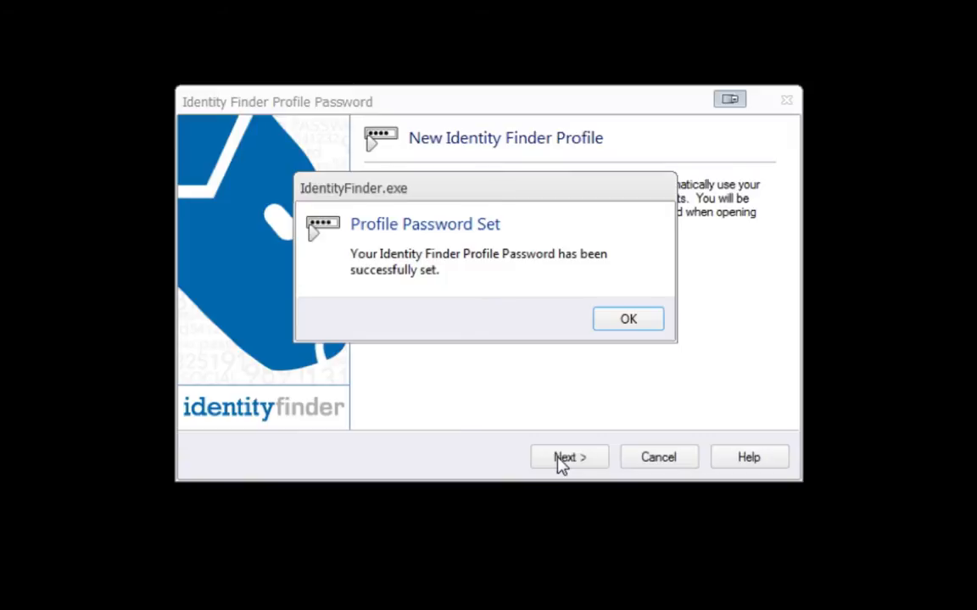
{"action": "left_click", "coordinate": [625, 320]}
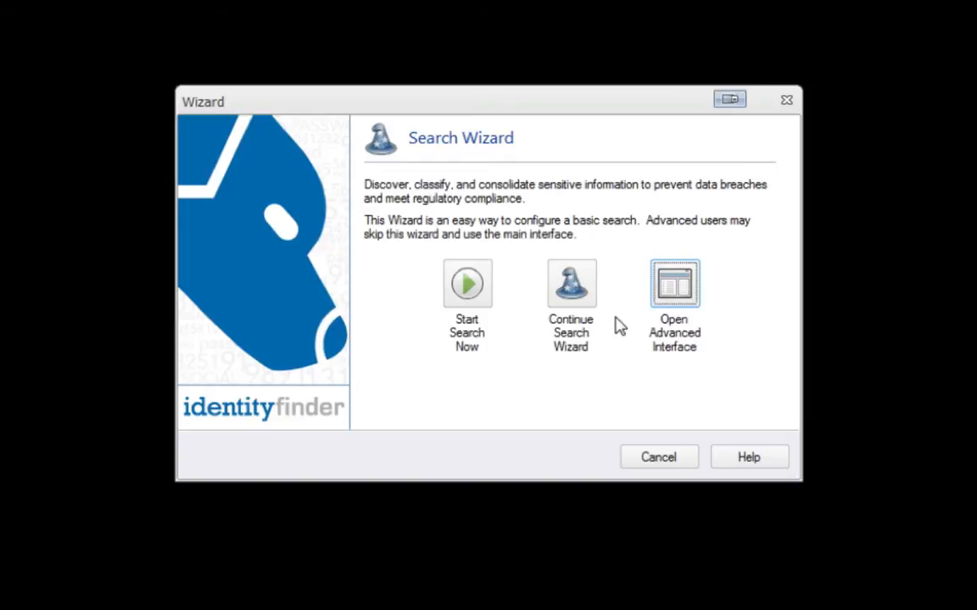
Step: Skip the search wizard, open the advanced interface and have it always launch from the start
{"action": "left_click", "coordinate": [687, 303]}
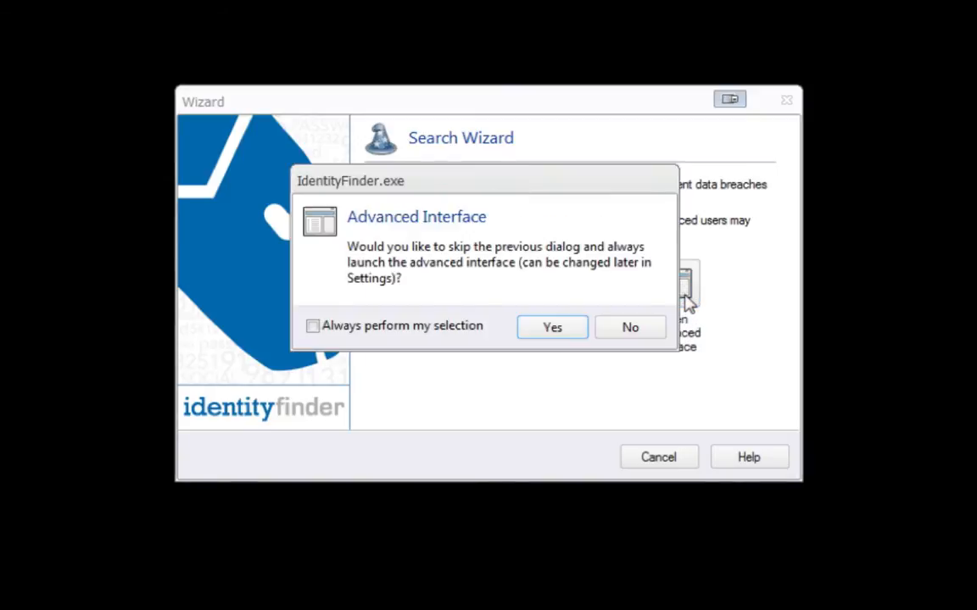
{"action": "left_click", "coordinate": [573, 336]}
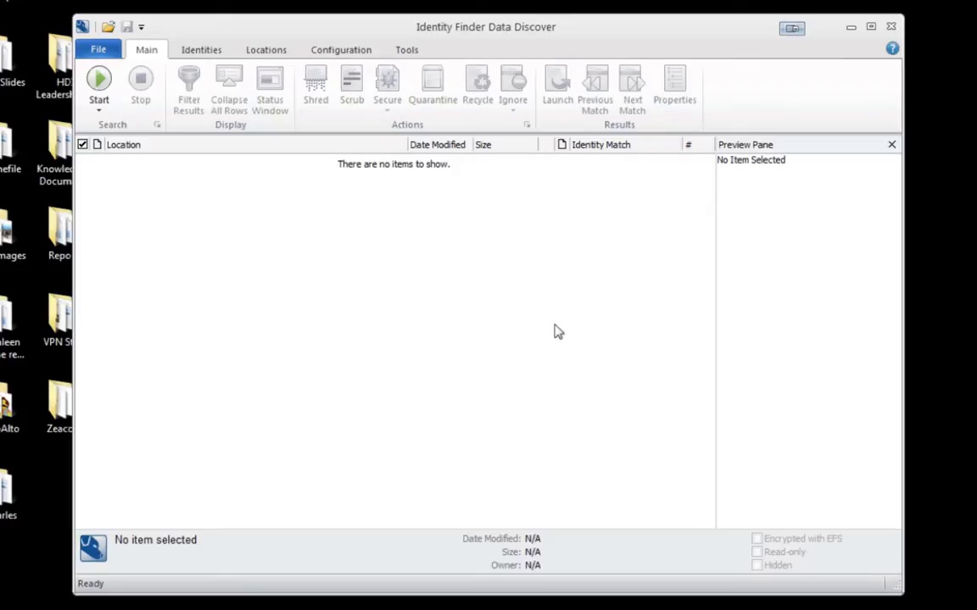
Step: Review the search locations, including the file search options, and the identity types that can be searched for
{"action": "left_click", "coordinate": [269, 51]}
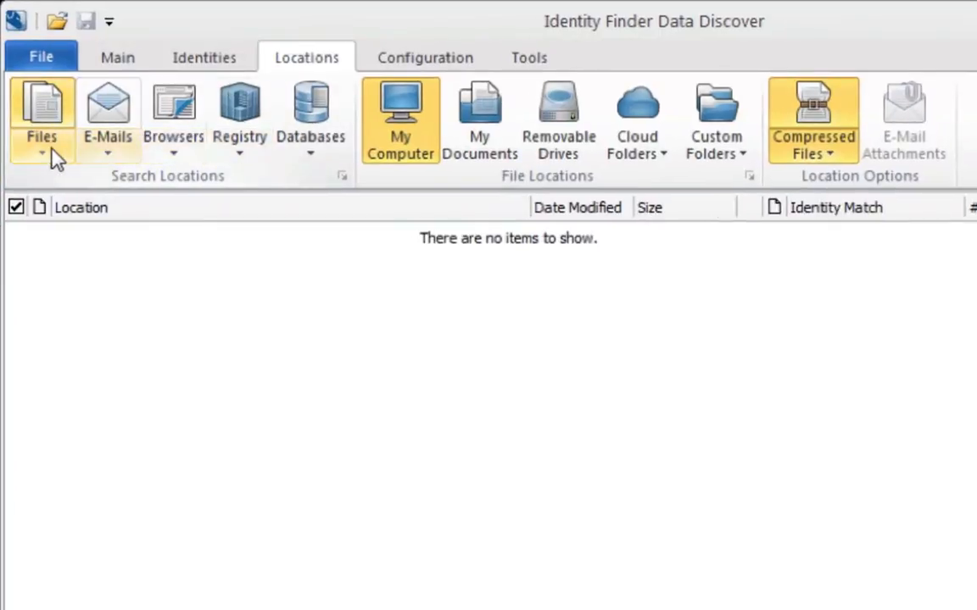
{"action": "left_click", "coordinate": [42, 152]}
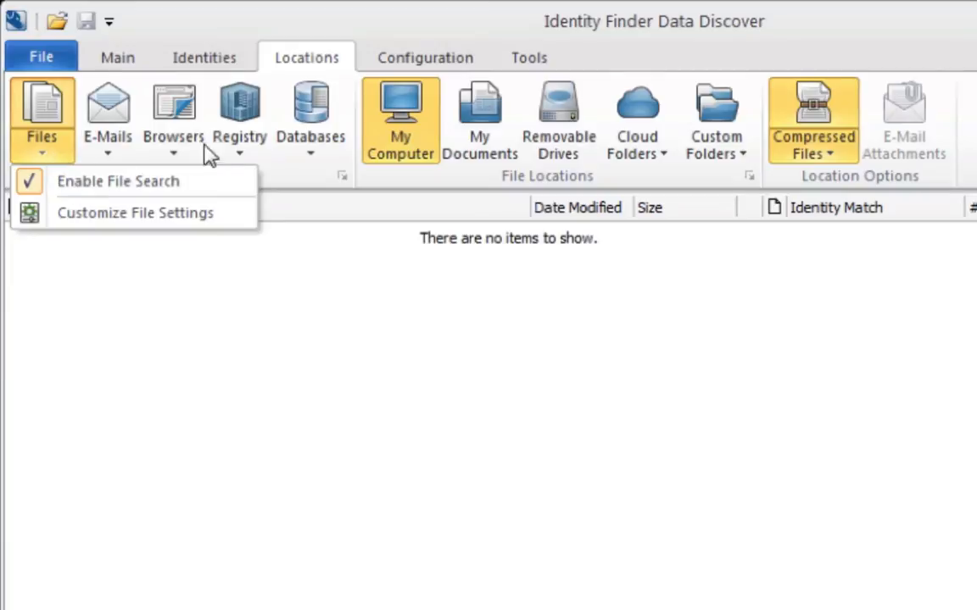
{"action": "left_click", "coordinate": [217, 65]}
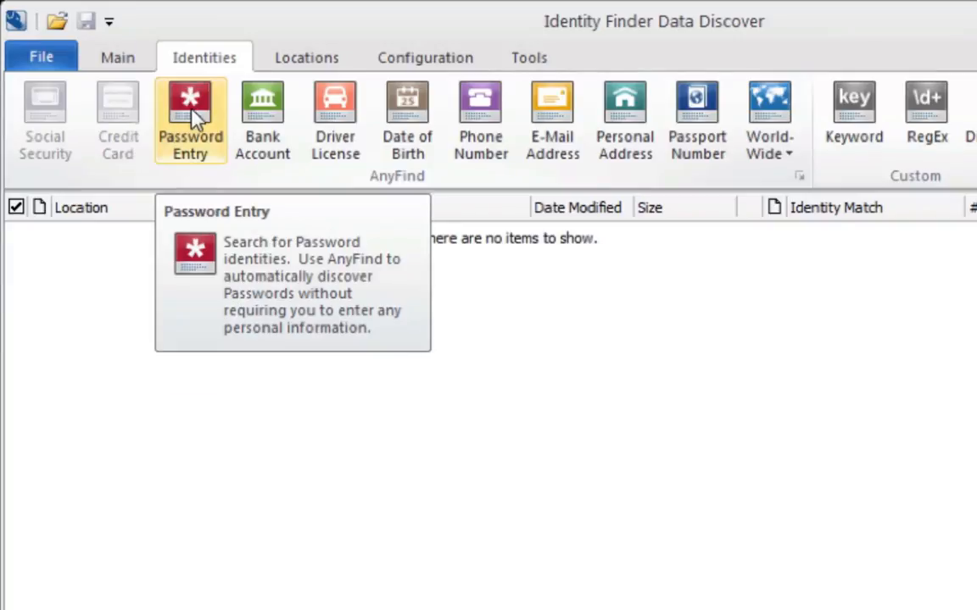
{"action": "left_click", "coordinate": [193, 112]}
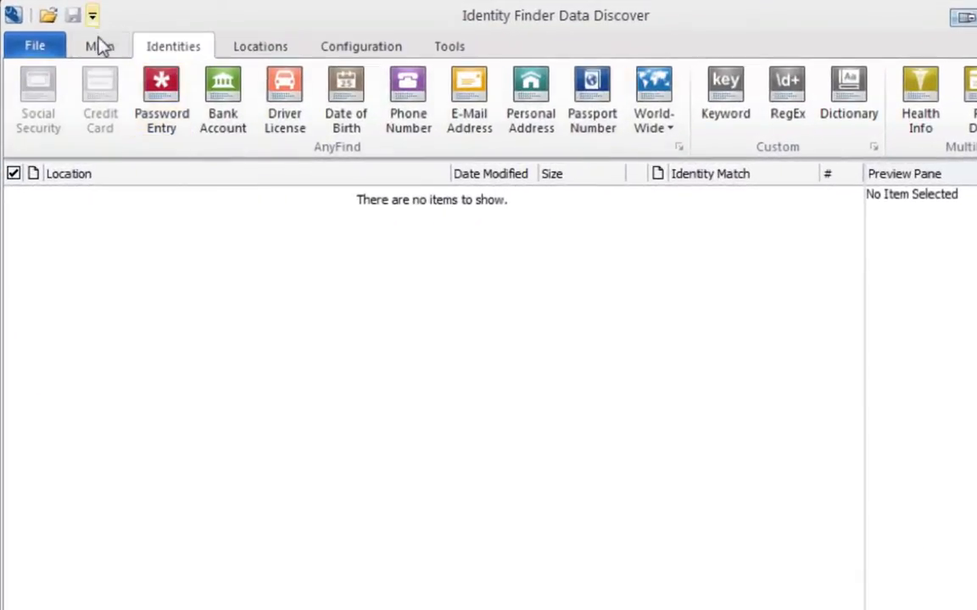
Step: Run the search and inspect the first identity match of CMAdminGuide.pdf in the advanced results view
{"action": "left_click", "coordinate": [202, 91]}
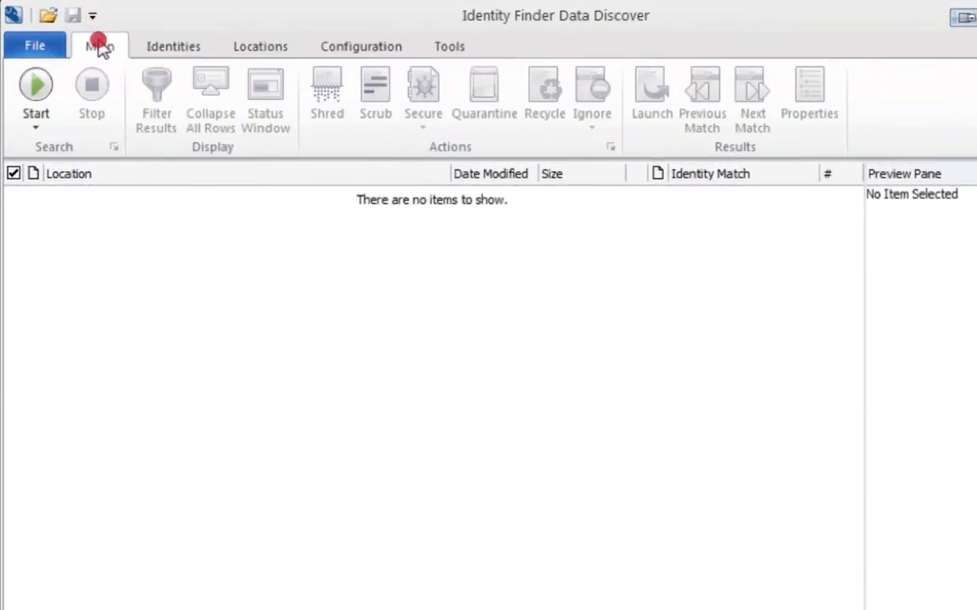
{"action": "left_click", "coordinate": [35, 88]}
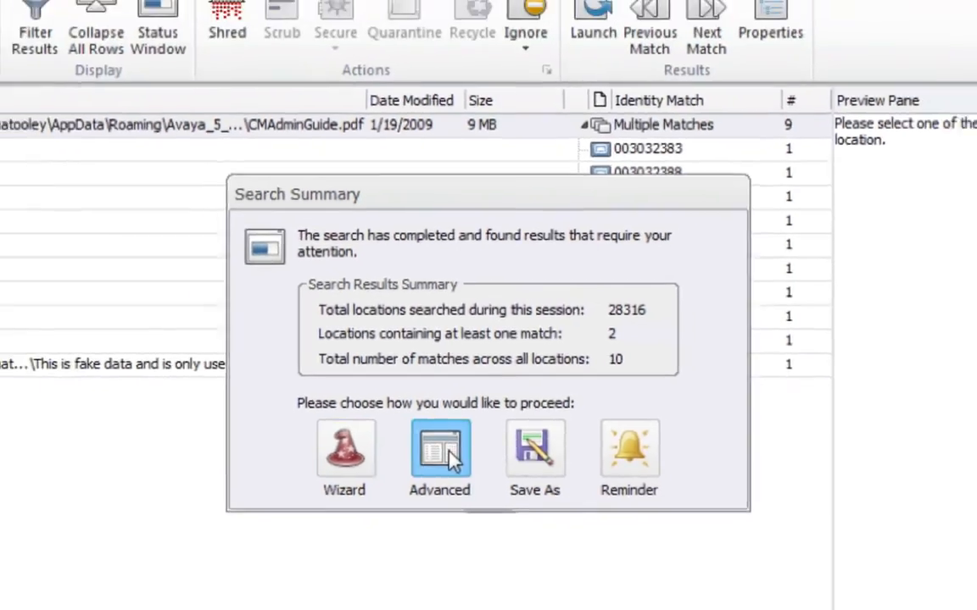
{"action": "left_click", "coordinate": [448, 454]}
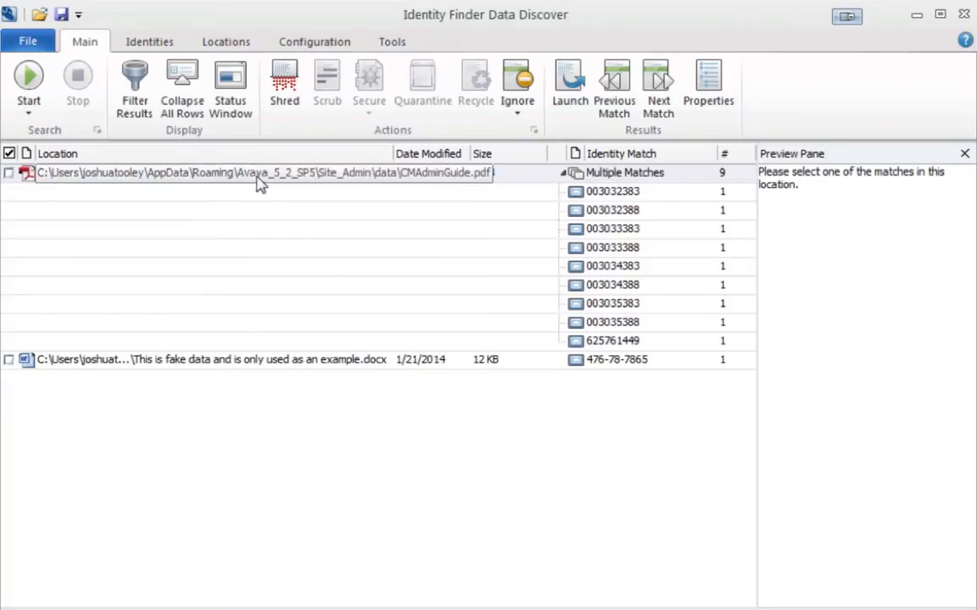
{"action": "left_click", "coordinate": [606, 193]}
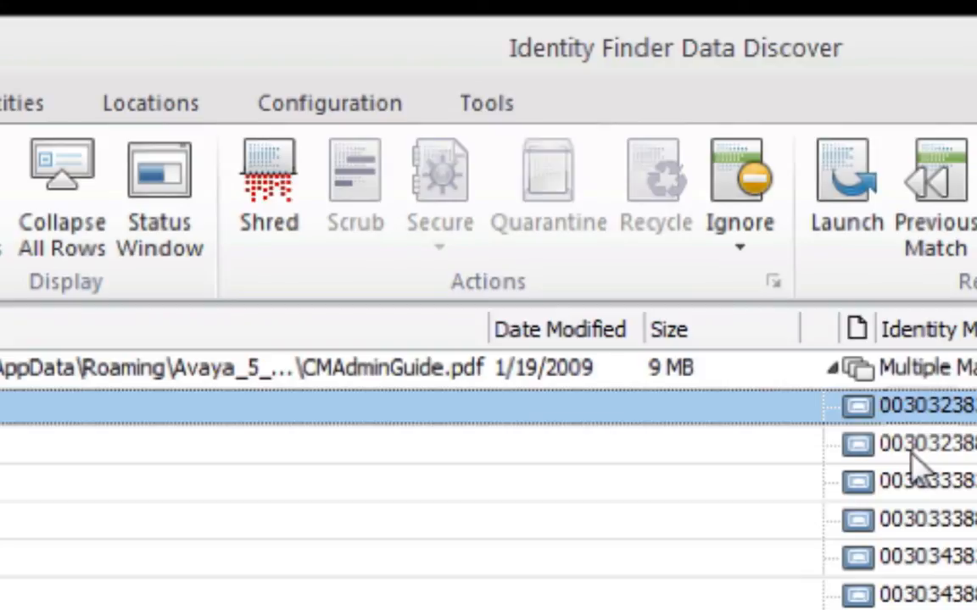
Step: Ignore the item location of CMAdminGuide.pdf with the reason False positive
{"action": "left_click", "coordinate": [557, 373]}
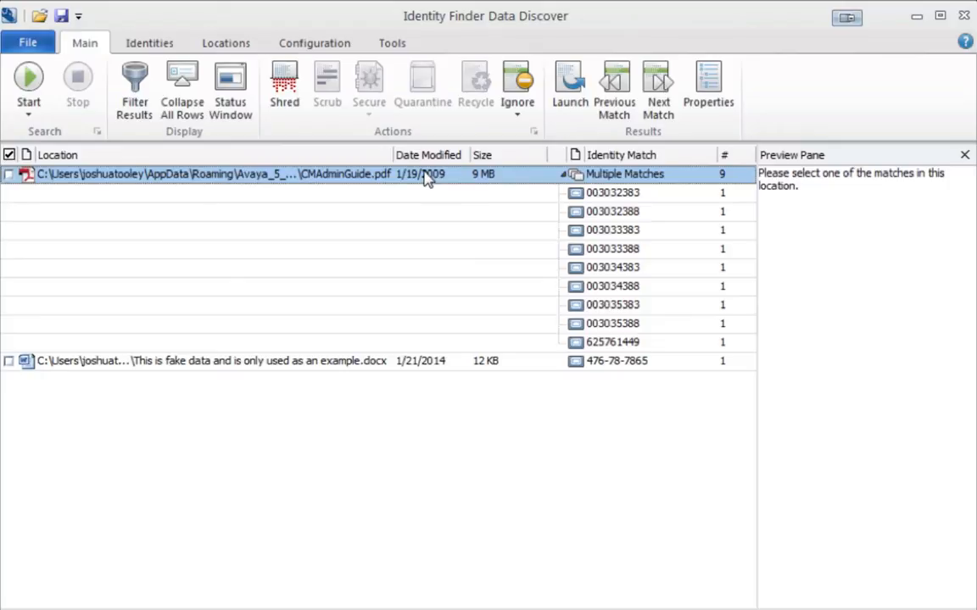
{"action": "left_click", "coordinate": [8, 174]}
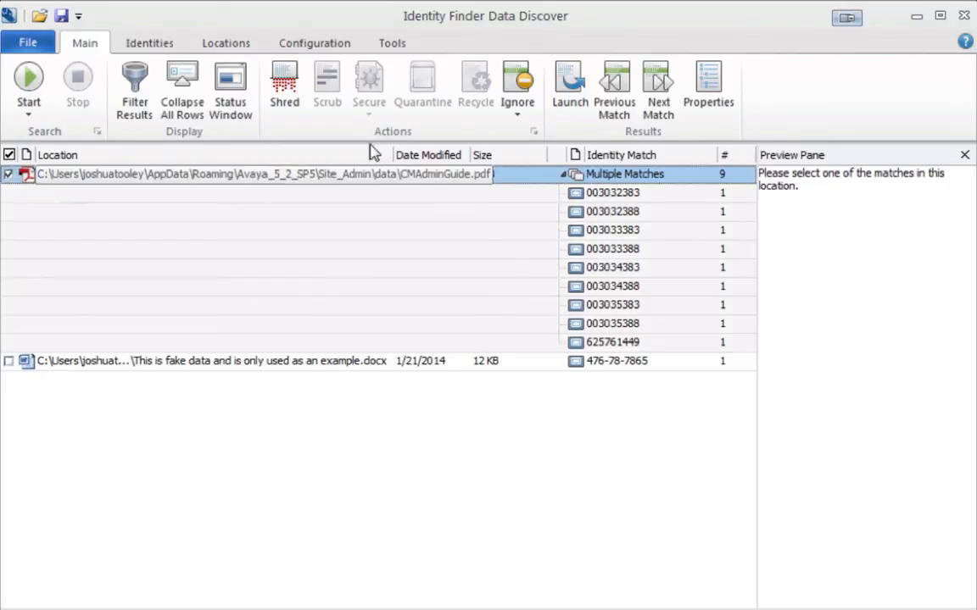
{"action": "left_click", "coordinate": [517, 95]}
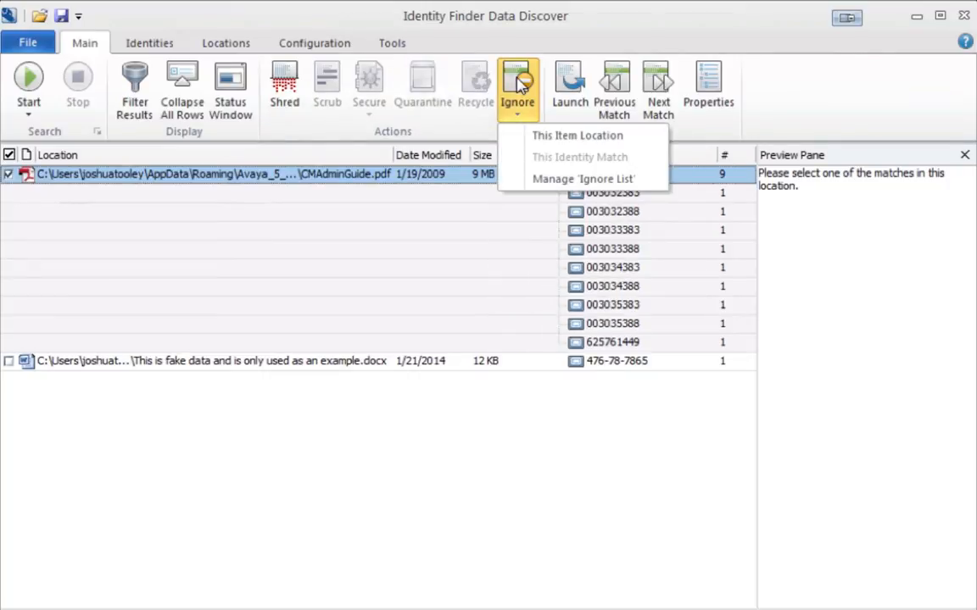
{"action": "left_click", "coordinate": [549, 138]}
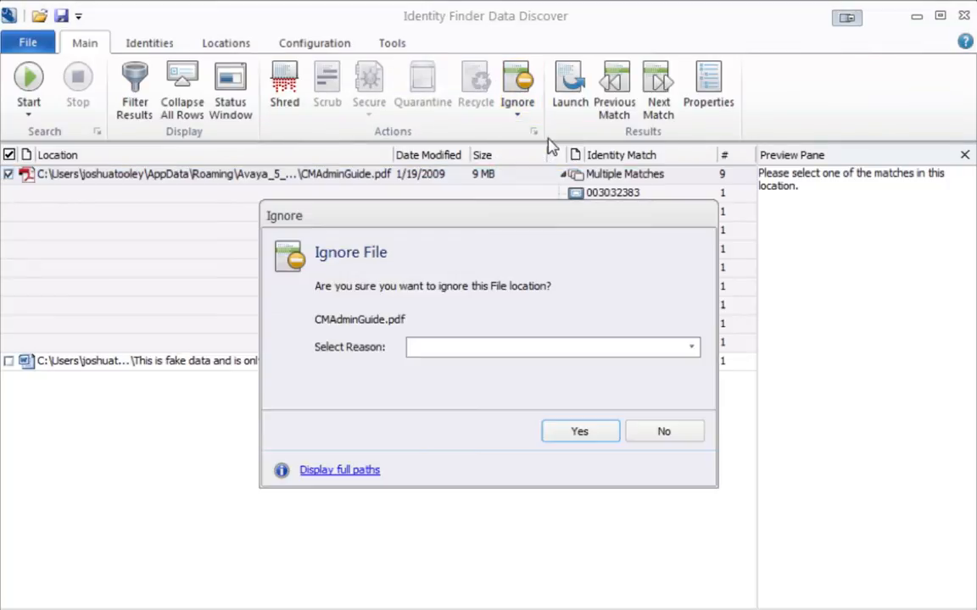
{"action": "left_click", "coordinate": [599, 348]}
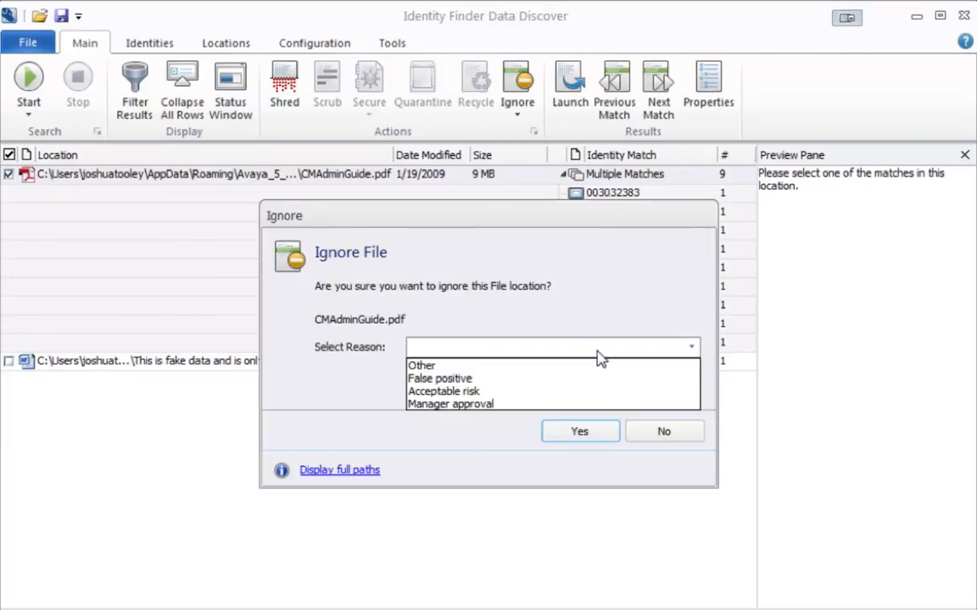
{"action": "left_click", "coordinate": [553, 380]}
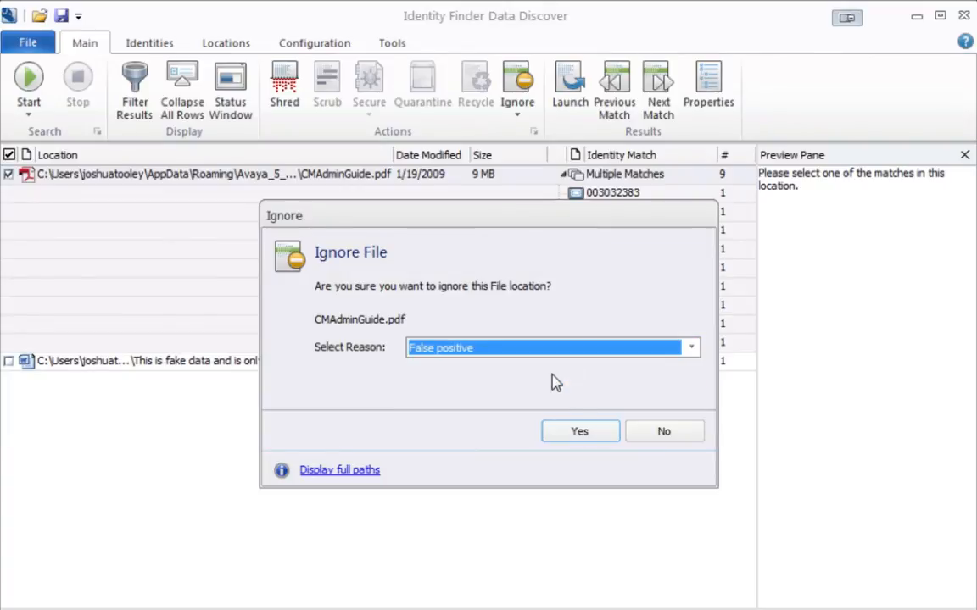
{"action": "left_click", "coordinate": [582, 434]}
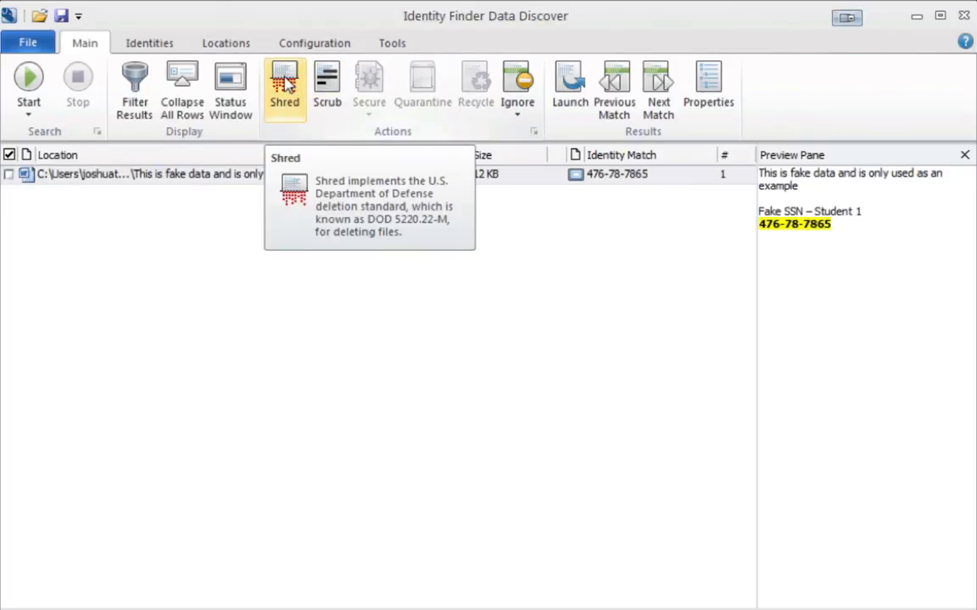
Step: Shred the file "This is fake data and is only used as an example.docx" from the results
{"action": "left_click", "coordinate": [9, 174]}
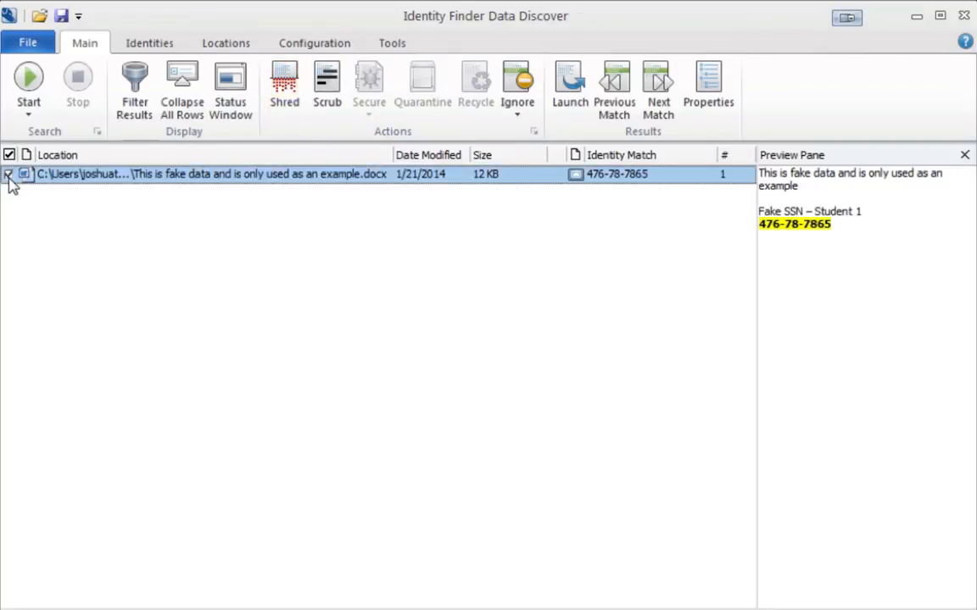
{"action": "left_click", "coordinate": [288, 85]}
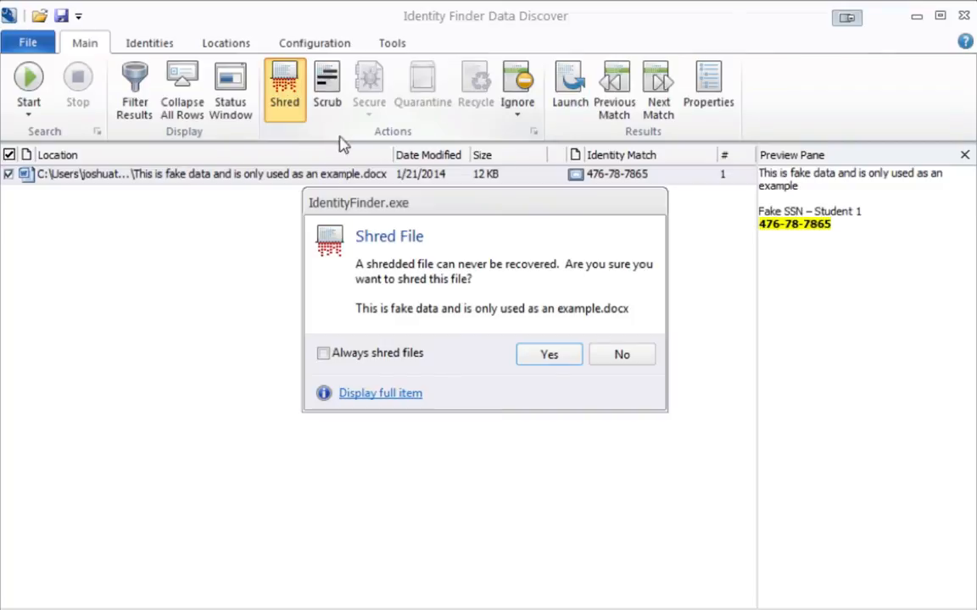
{"action": "left_click", "coordinate": [543, 370]}
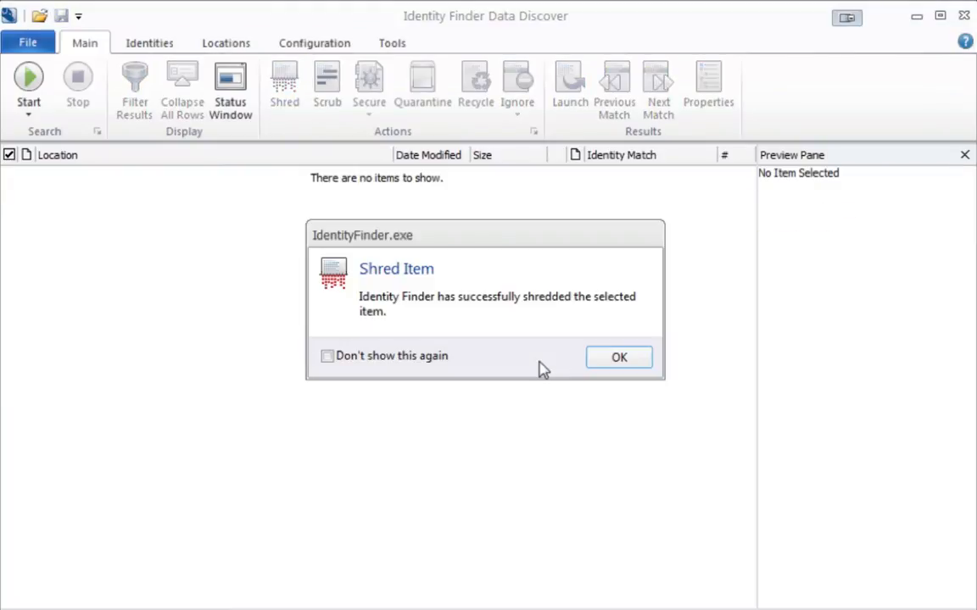
{"action": "left_click", "coordinate": [622, 362]}
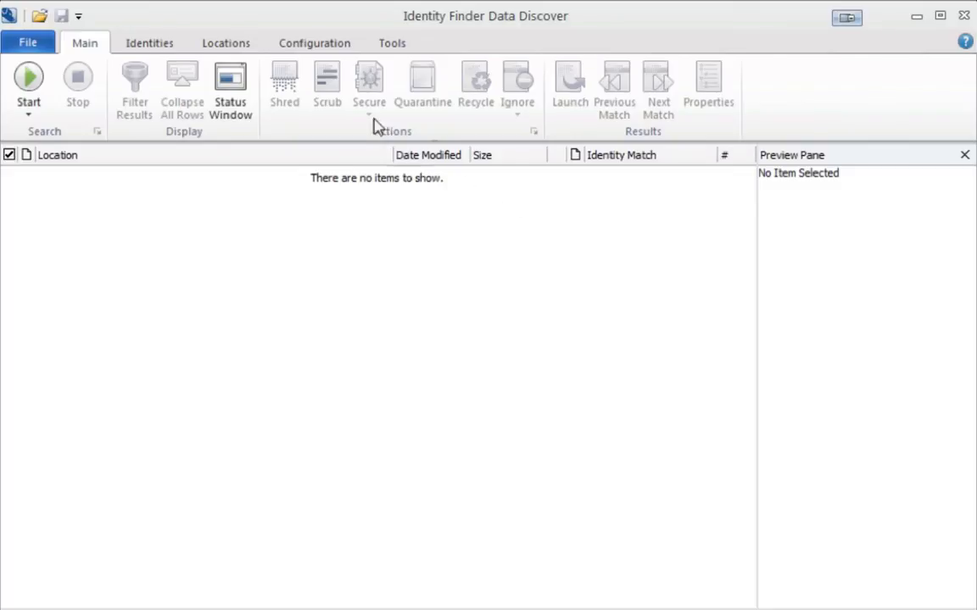
Step: Open the scheduling options and enable scheduling a search to run automatically
{"action": "left_click", "coordinate": [295, 52]}
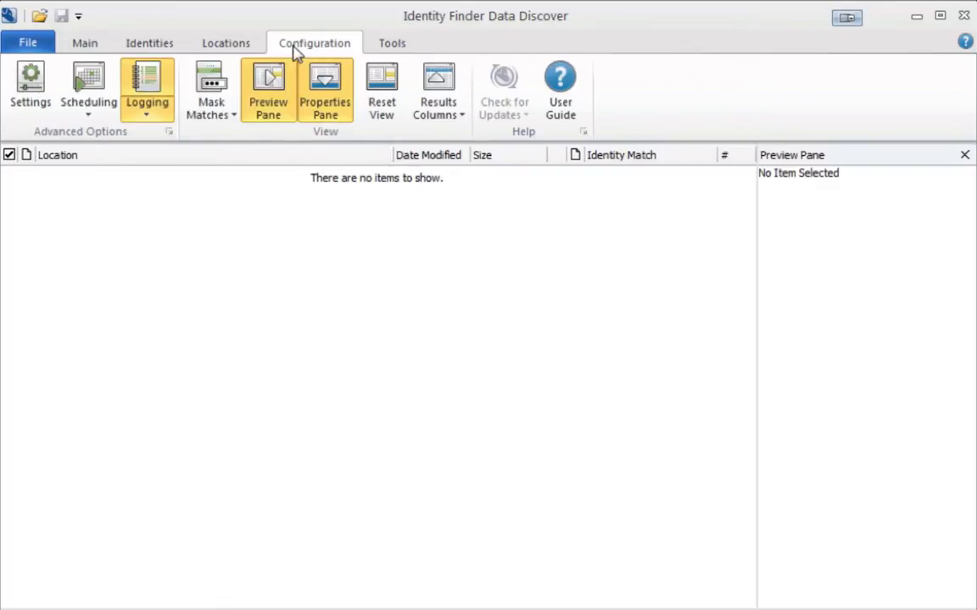
{"action": "left_click", "coordinate": [101, 117]}
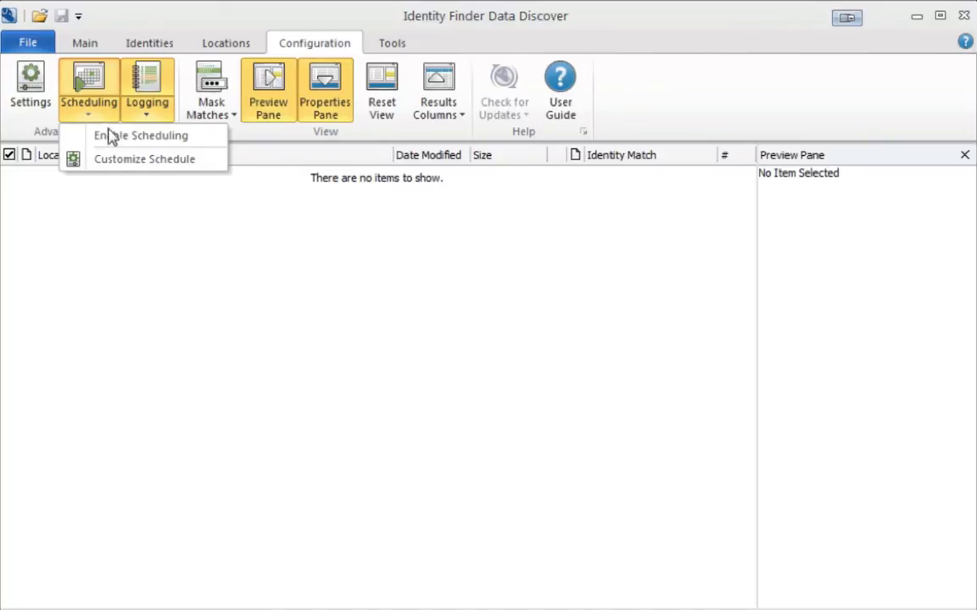
{"action": "left_click", "coordinate": [110, 139]}
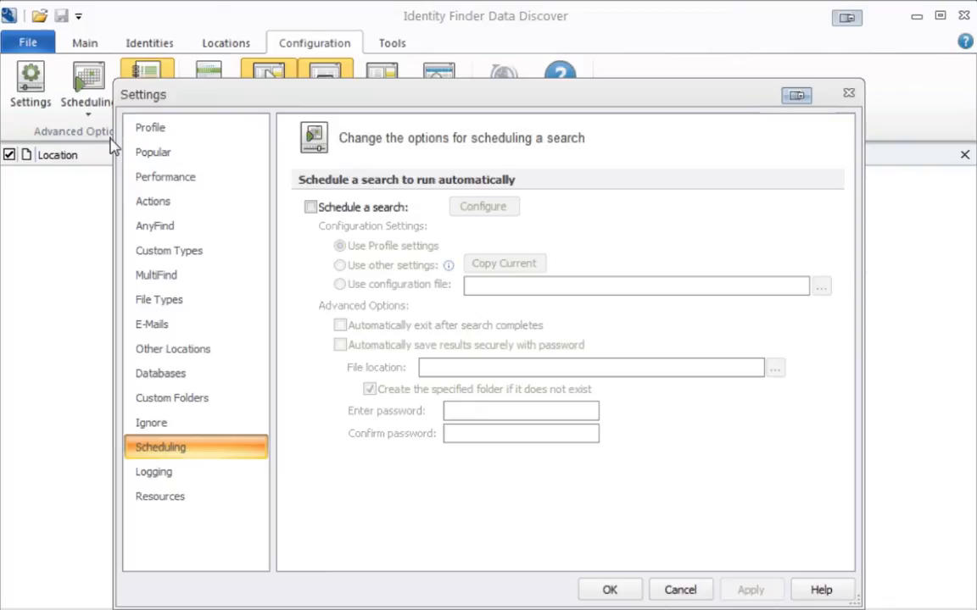
{"action": "left_click", "coordinate": [310, 208]}
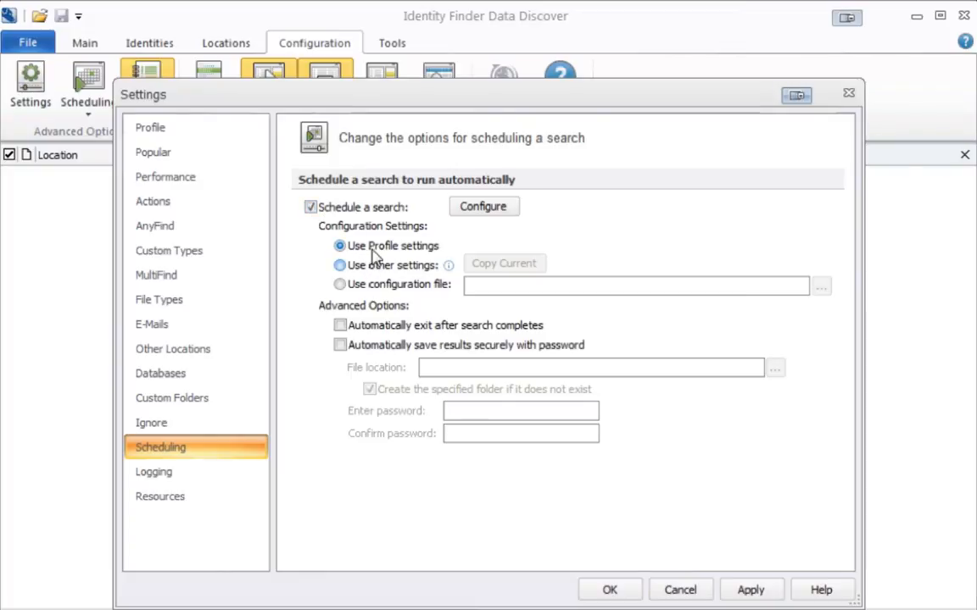
Step: Configure the task schedule to run monthly at 11:00 AM on the first Monday of the month
{"action": "left_click", "coordinate": [503, 208]}
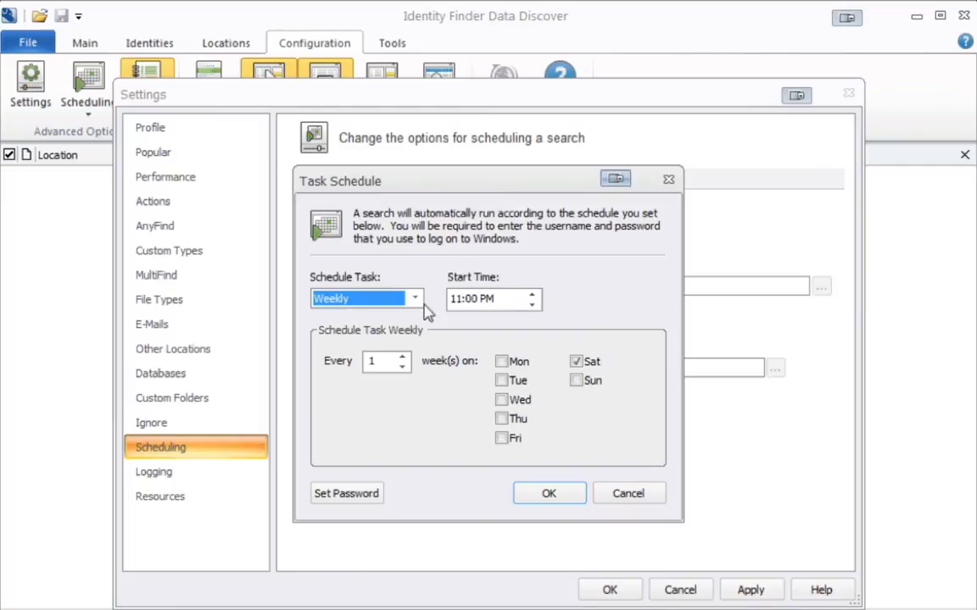
{"action": "left_click", "coordinate": [397, 305]}
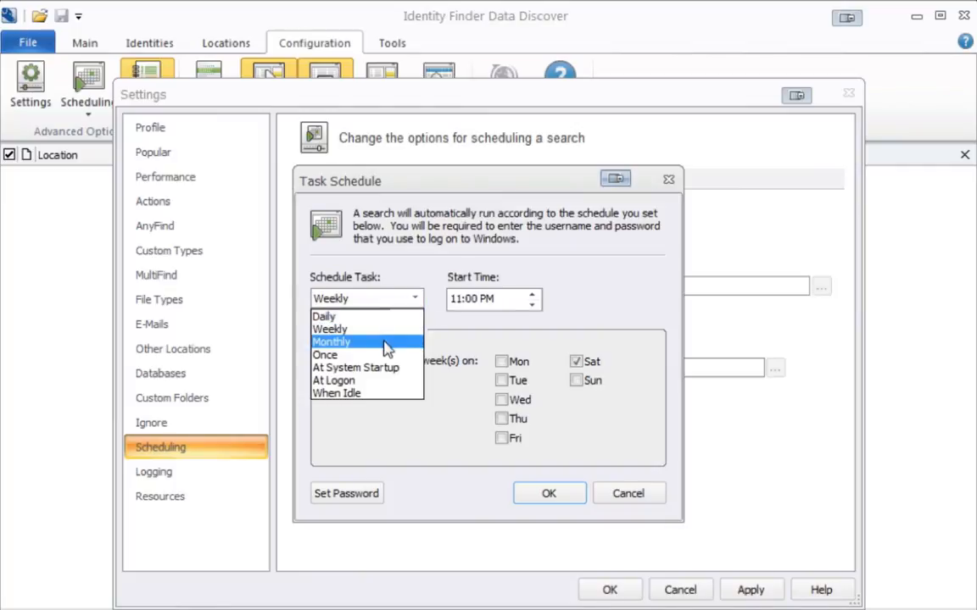
{"action": "left_click", "coordinate": [388, 343]}
{"action": "left_click", "coordinate": [490, 303]}
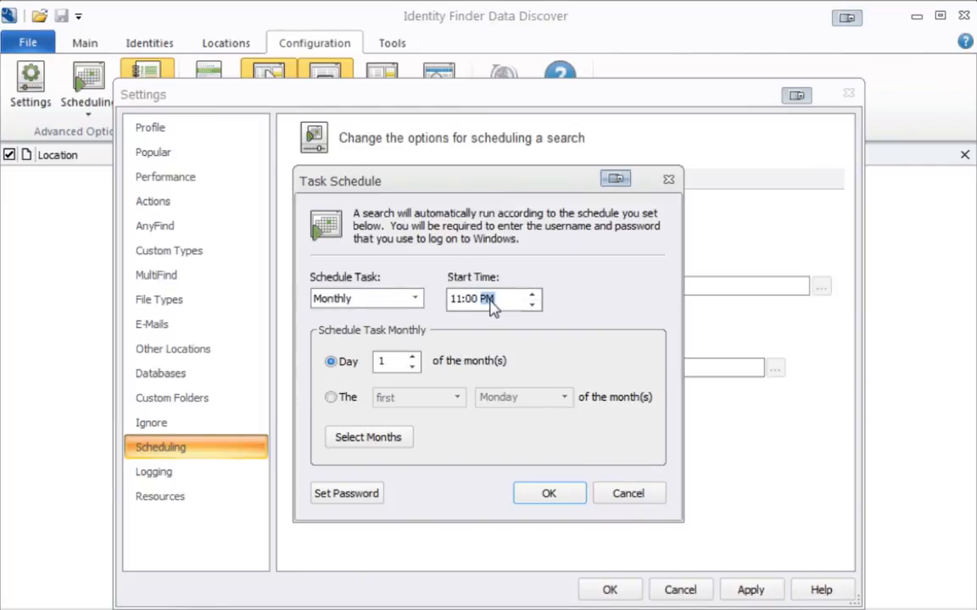
{"action": "type", "text": "a"}
{"action": "left_click", "coordinate": [333, 399]}
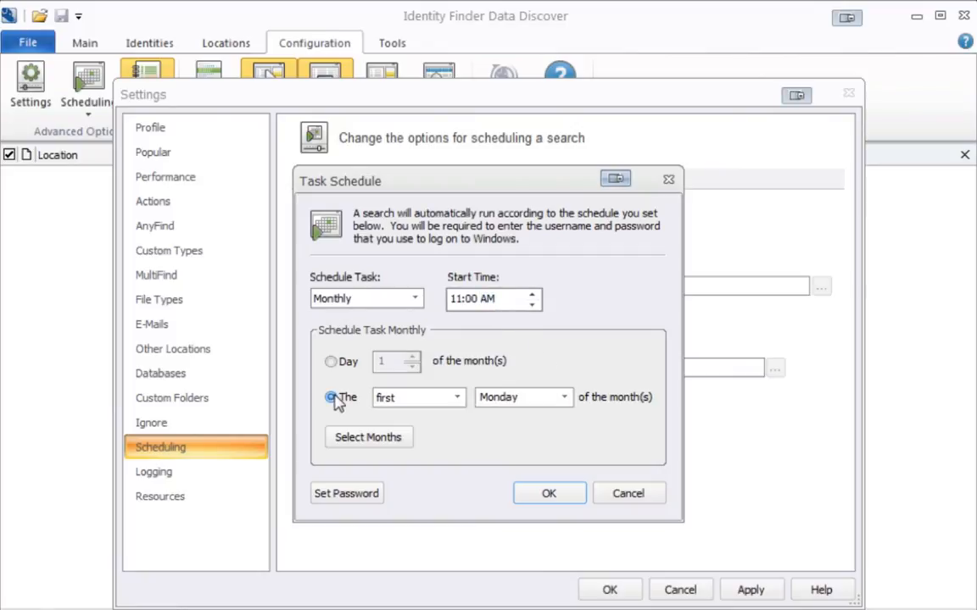
{"action": "left_click", "coordinate": [548, 494]}
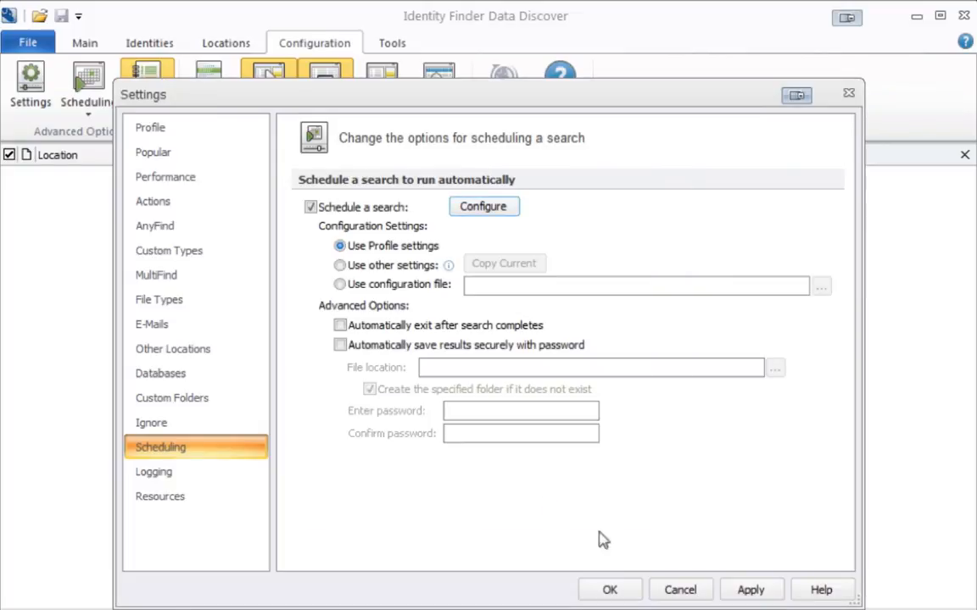
Step: Apply the schedule by entering and confirming the Windows account password, and agree to store the profile password in the task
{"action": "left_click", "coordinate": [745, 594]}
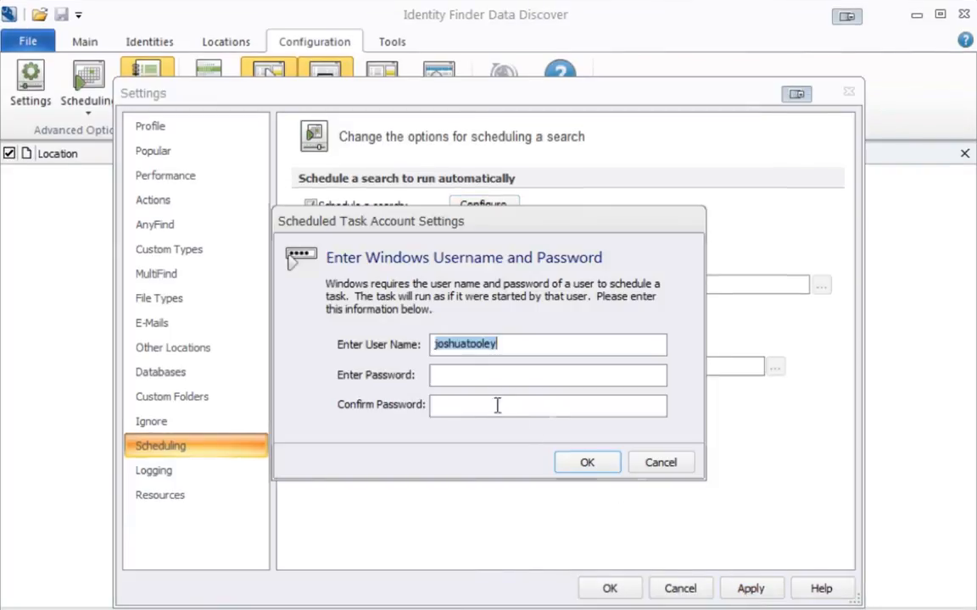
{"action": "left_click", "coordinate": [470, 378]}
{"action": "type", "text": "********"}
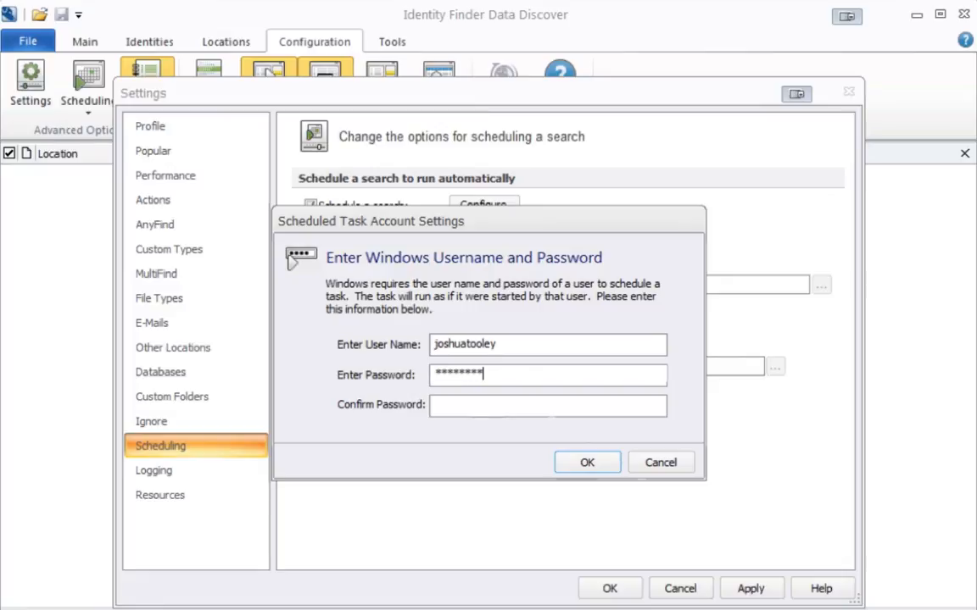
{"action": "type", "text": "*"}
{"action": "key", "text": "Tab"}
{"action": "type", "text": "*********"}
{"action": "key", "text": "Return"}
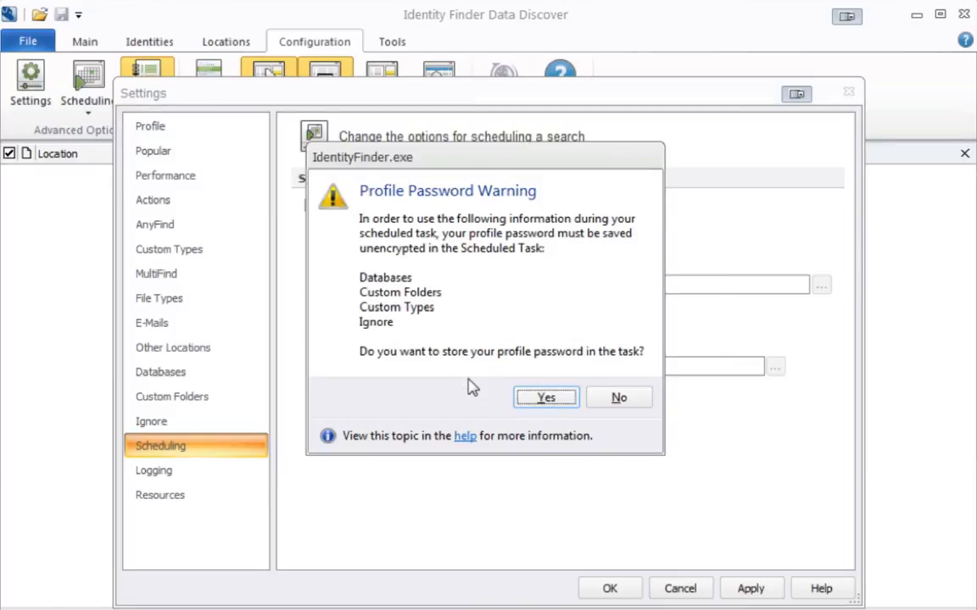
{"action": "left_click", "coordinate": [545, 398]}
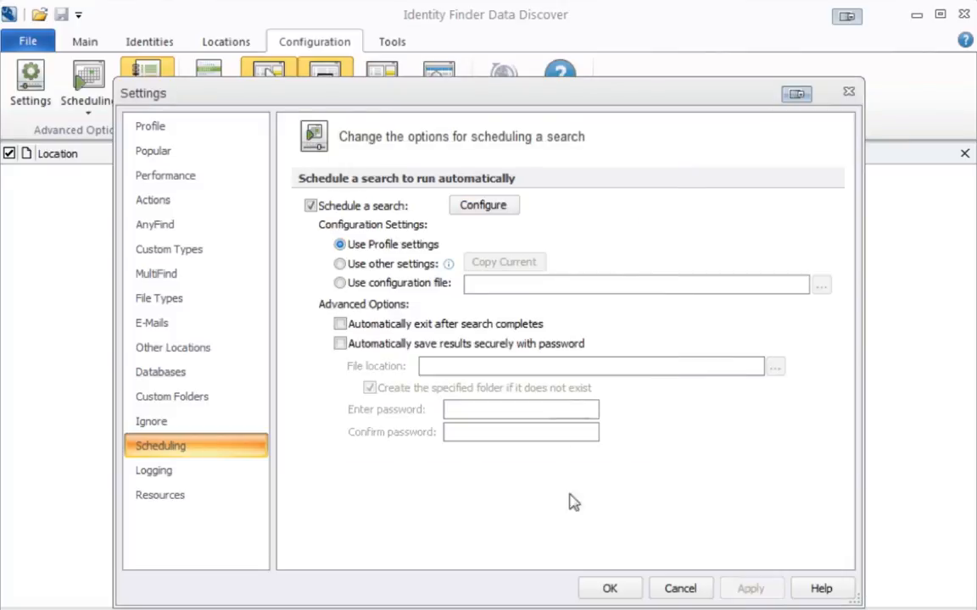
{"action": "left_click", "coordinate": [608, 595]}
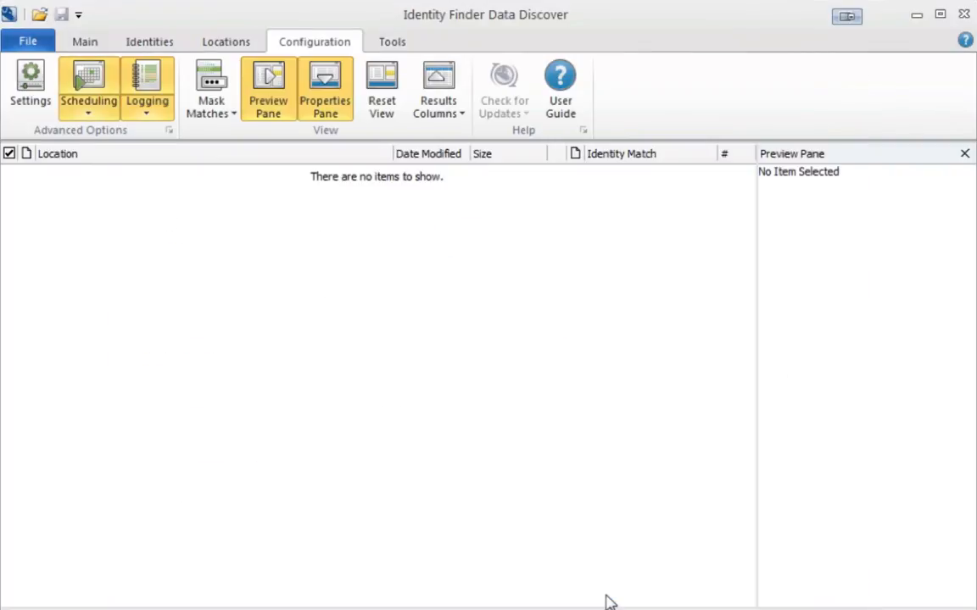